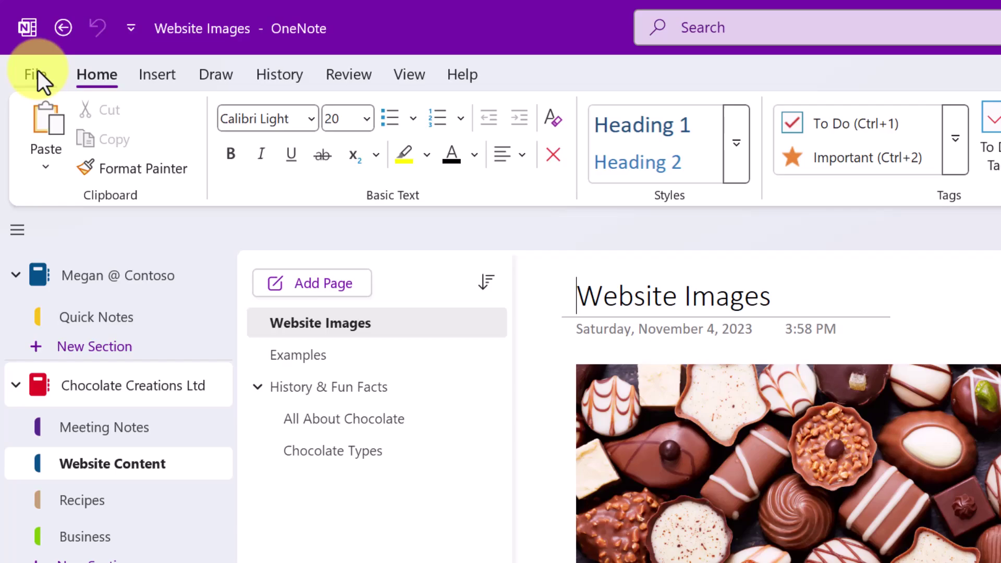
Upload the Chocolate Creations Ltd notebook from the PC to OneDrive - Contoso.
click(38, 75)
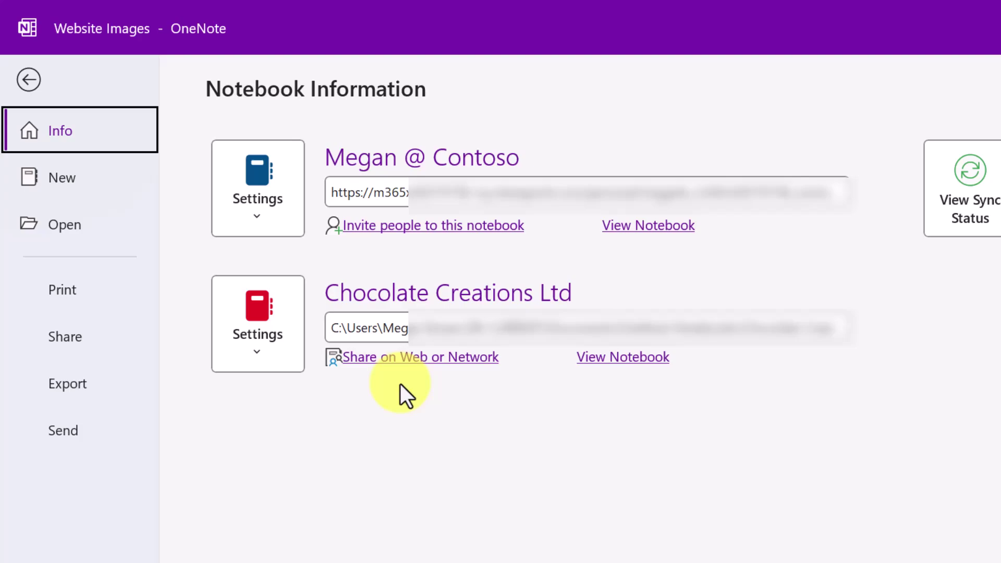
click(254, 352)
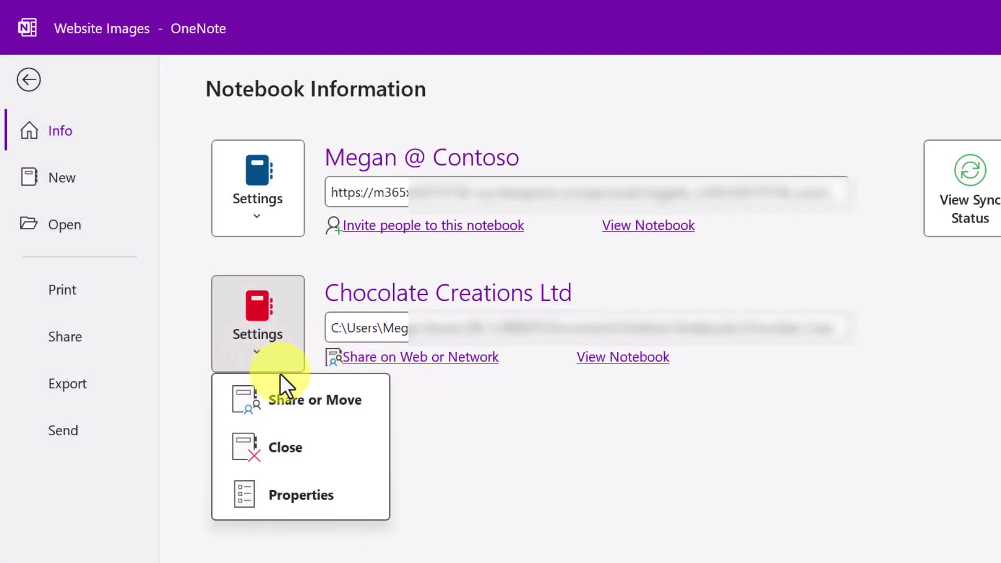
click(299, 396)
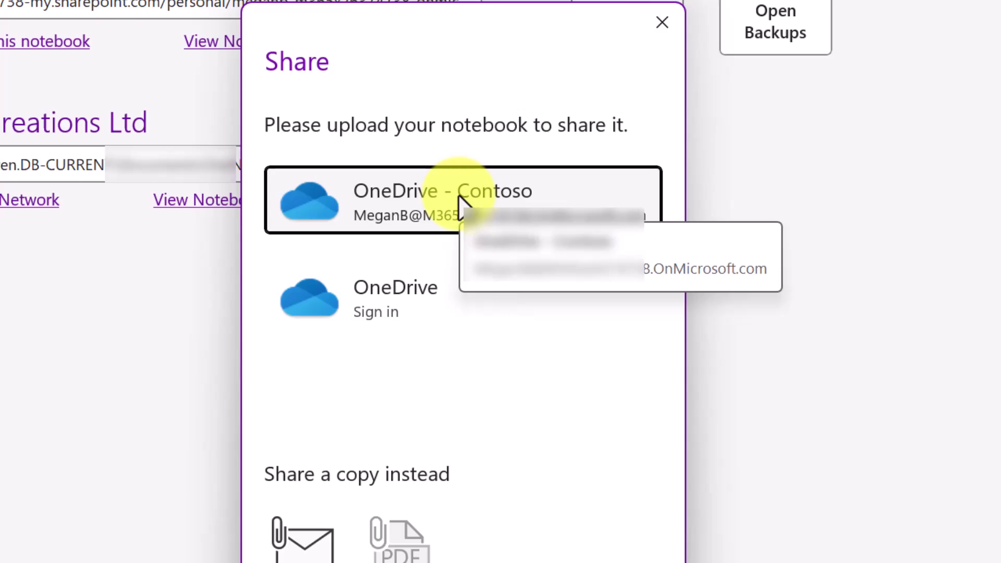
click(461, 202)
click(471, 420)
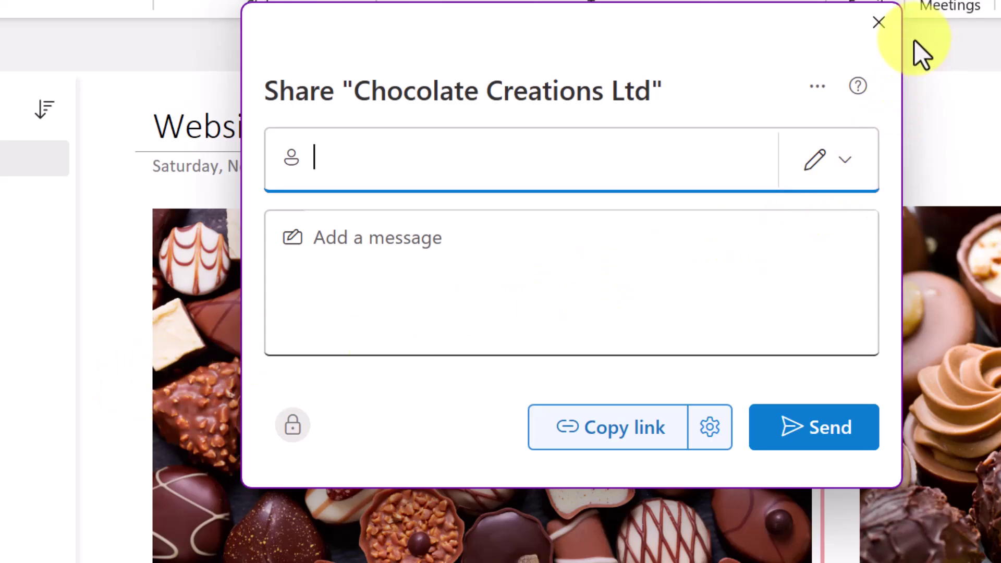
Share the entire notebook, adding two colleagues as recipients.
click(879, 22)
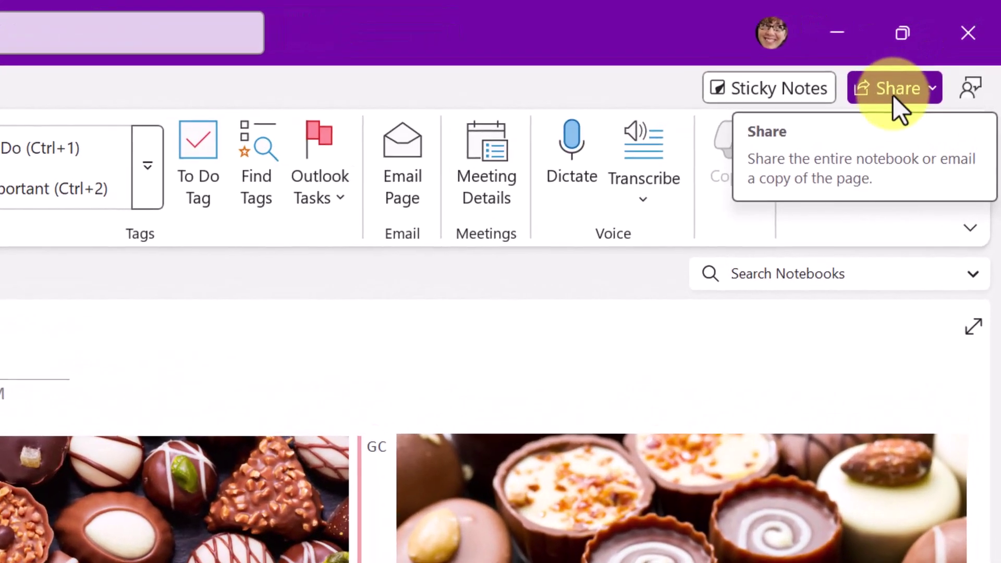
click(945, 46)
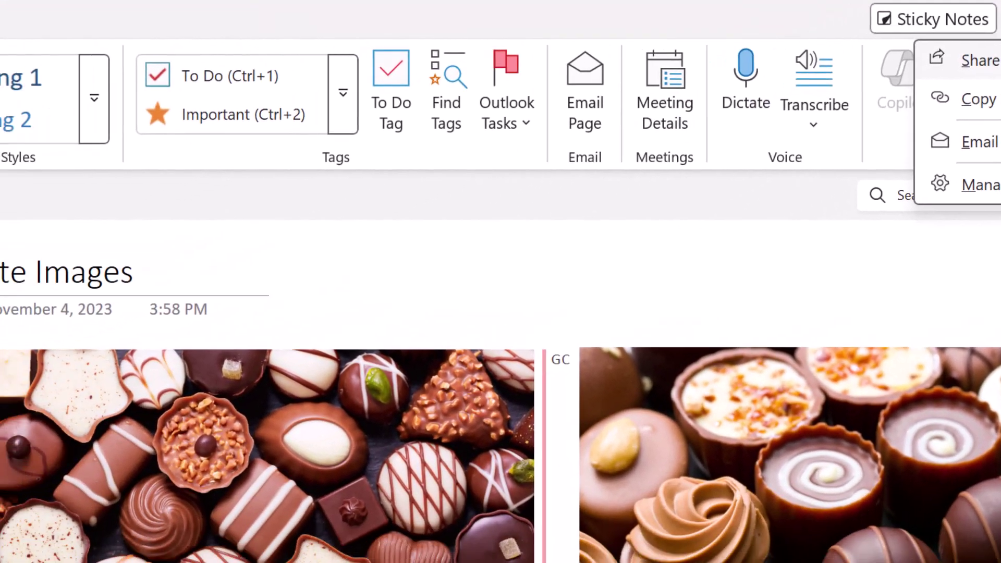
click(890, 130)
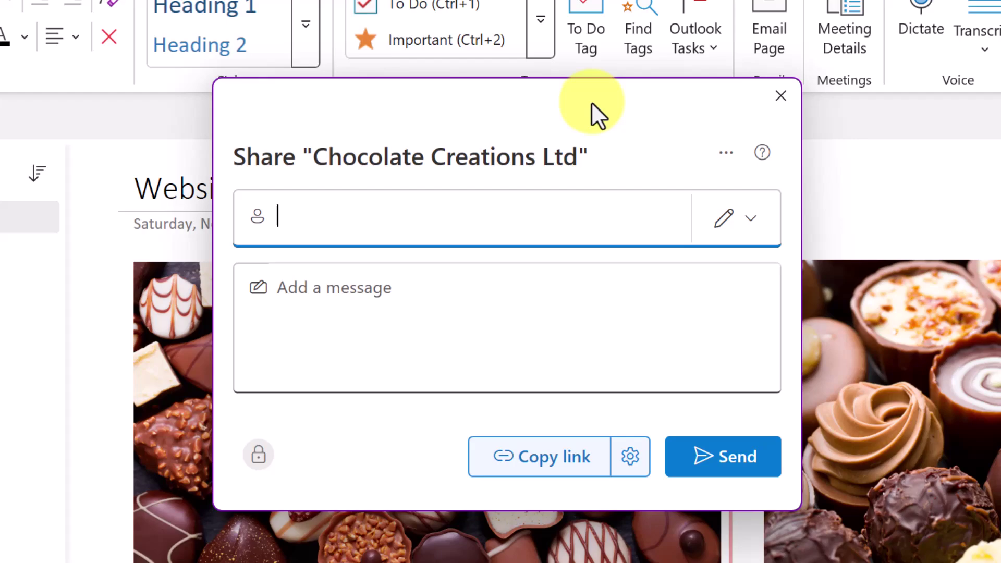
text(ade)
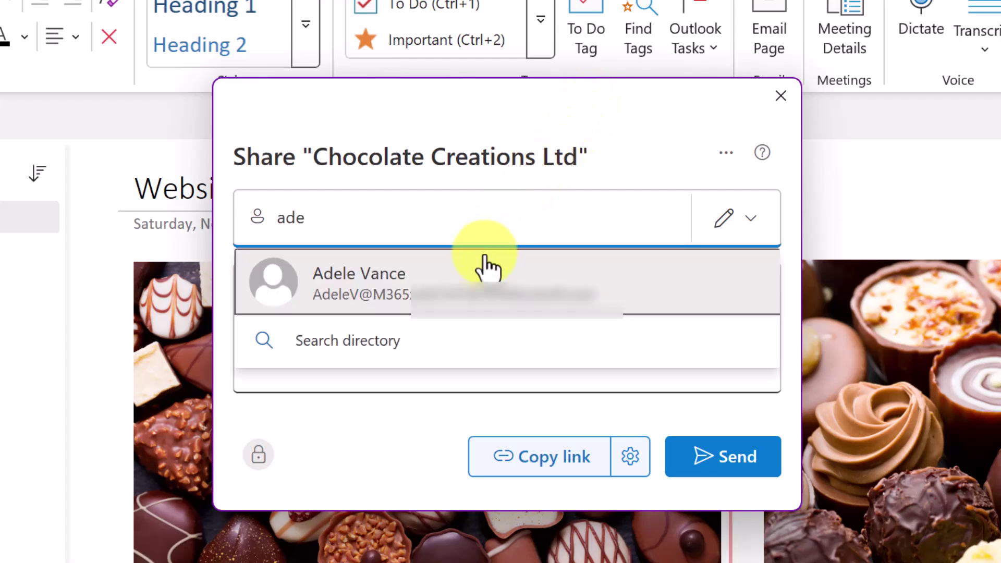
click(465, 279)
text(nes)
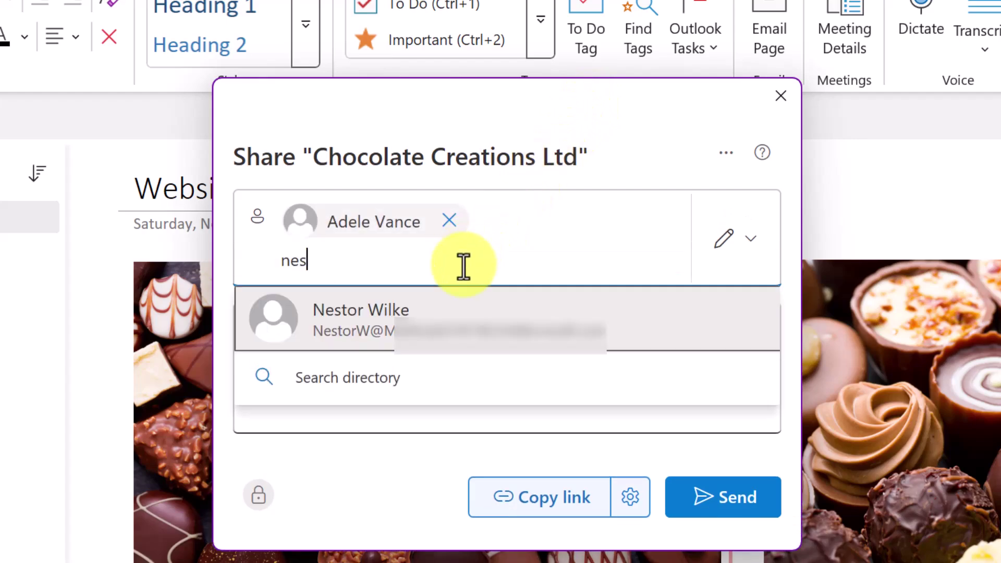
click(447, 313)
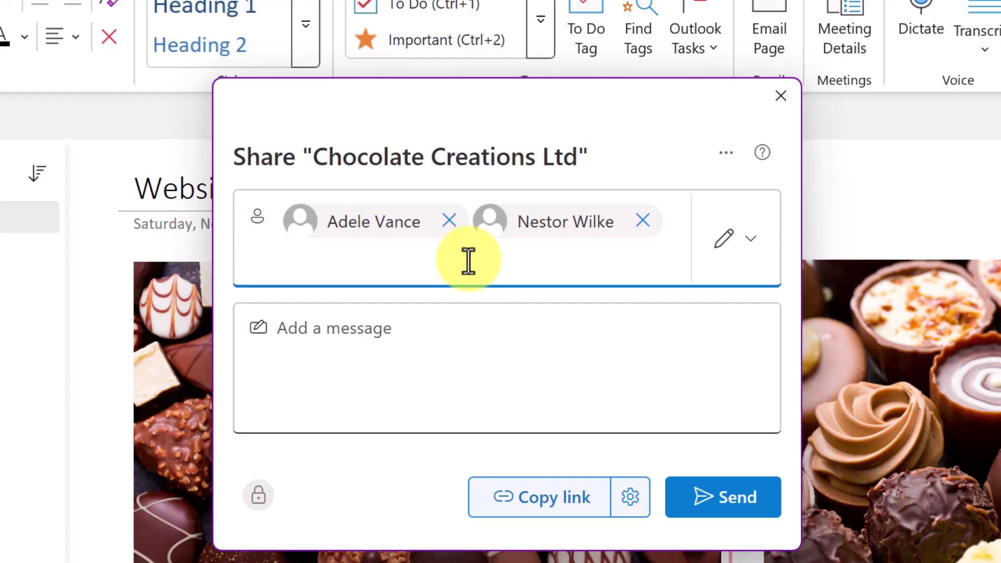
Keep Can edit, add the message 'Please review and update this team notebook for Chocolate Creations.' and send.
click(751, 252)
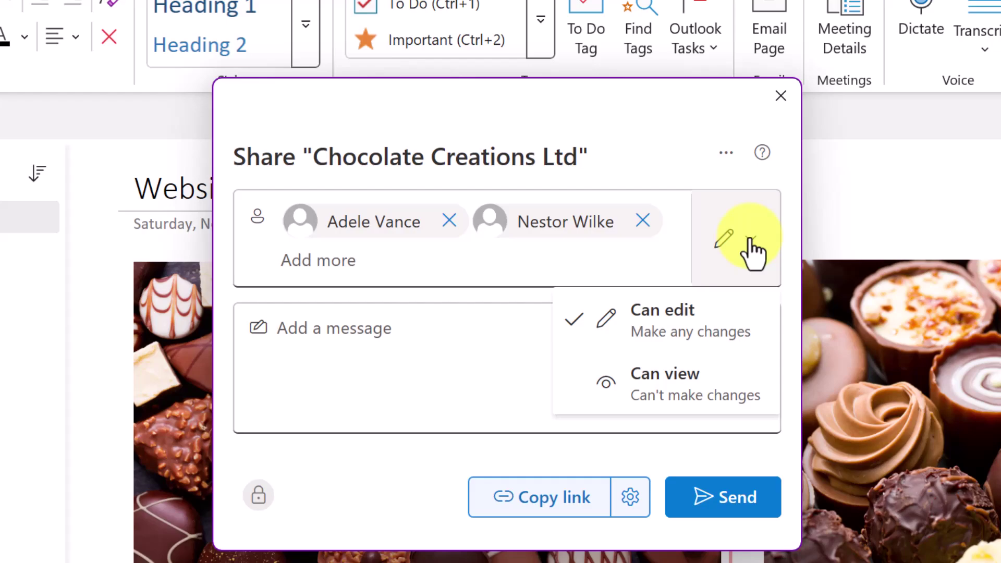
click(340, 329)
click(342, 329)
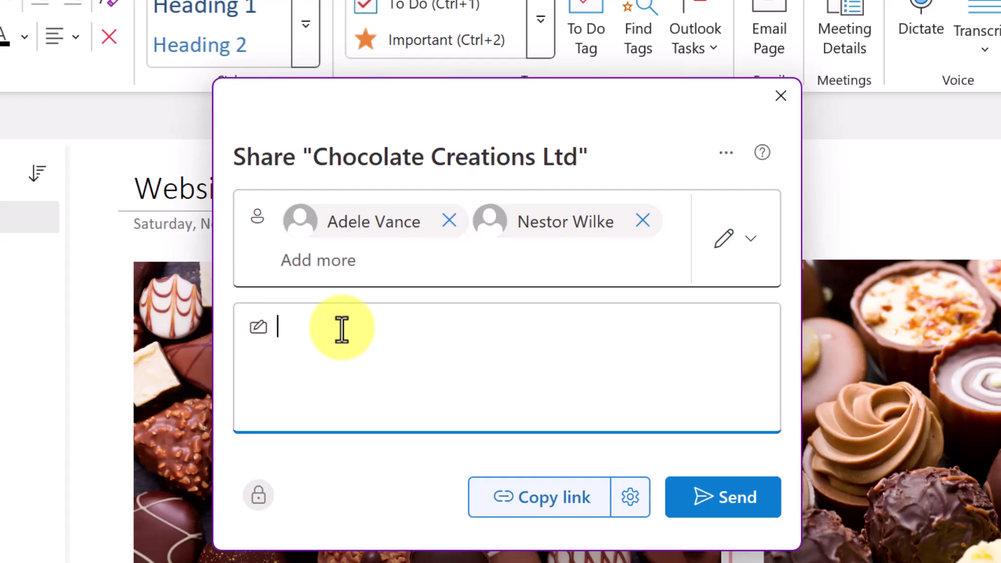
text(Ple)
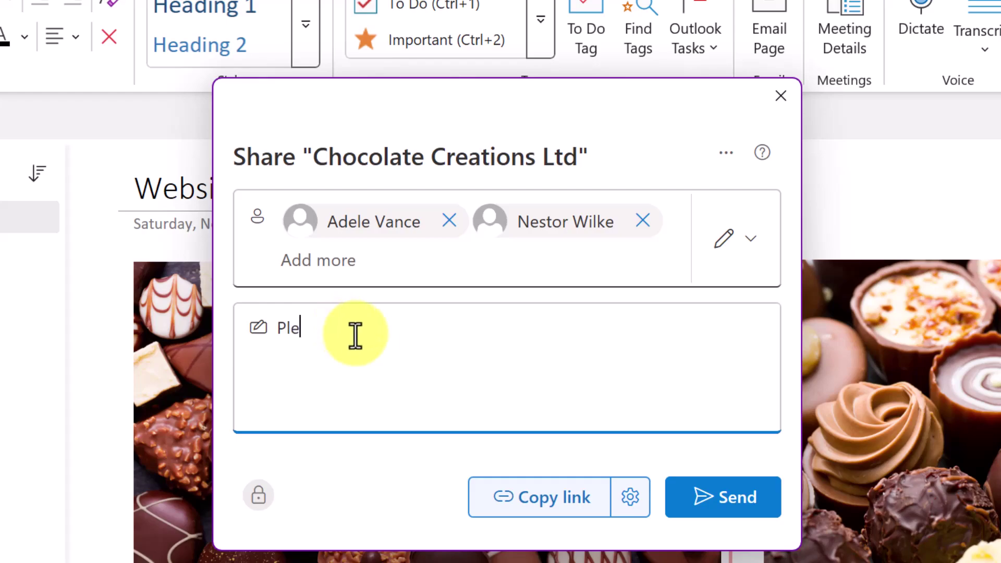
text(ase review and update this team notebook for Chocolate Creations.)
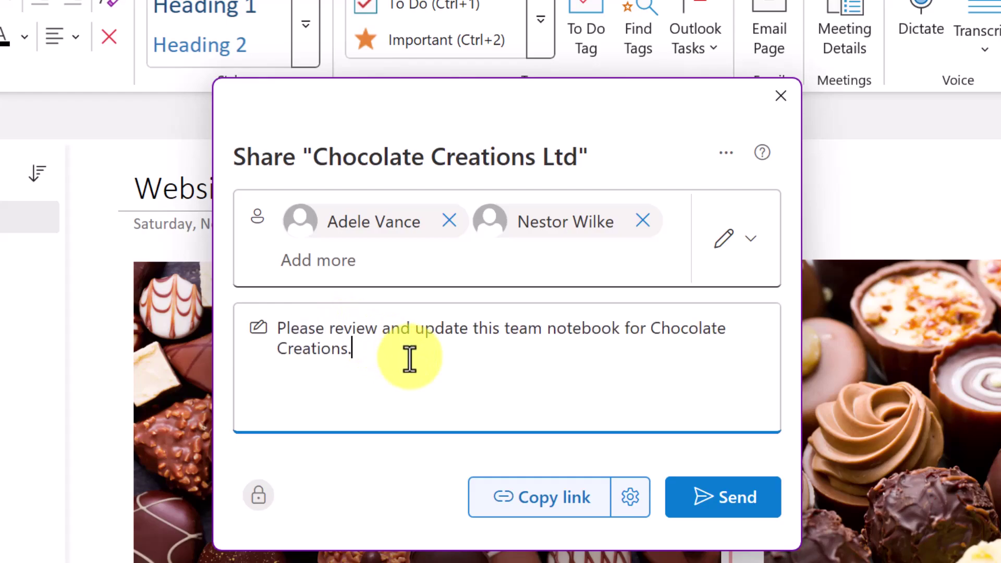
click(728, 493)
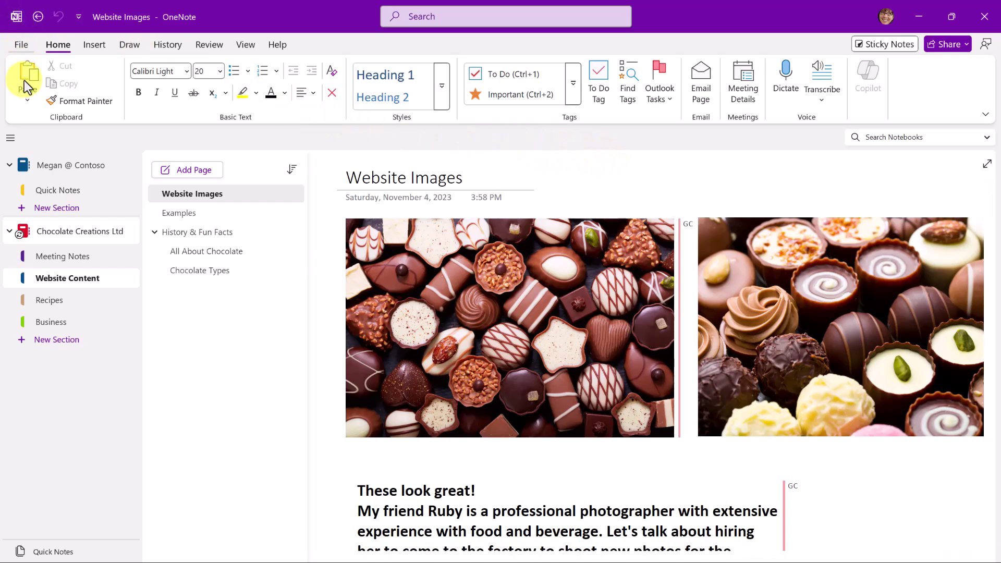
Reopen the Share dialog for Chocolate Creations Ltd from the File menu.
click(21, 45)
click(44, 201)
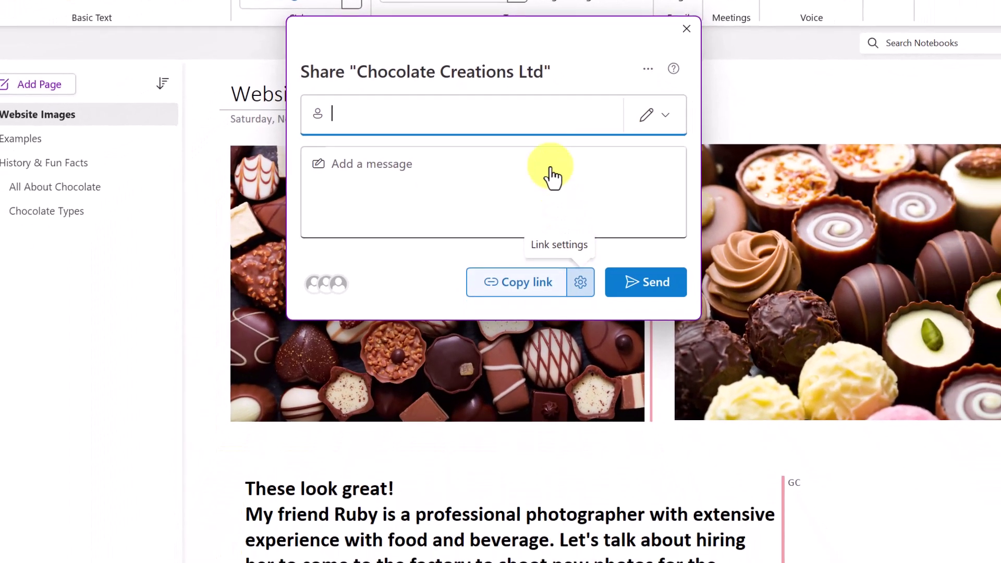
Set the sharing link to Anyone with Can edit permission and apply it.
click(620, 404)
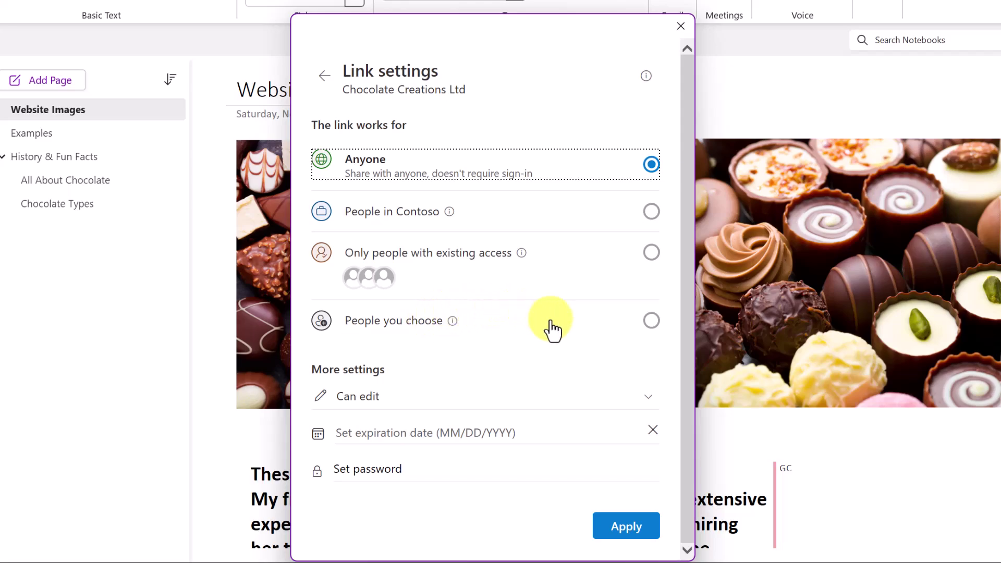
click(649, 397)
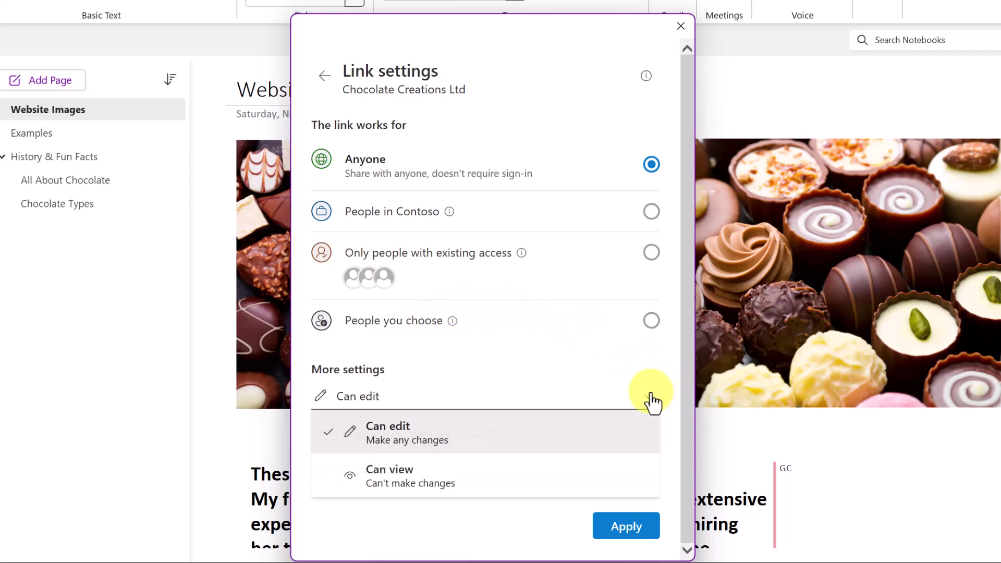
click(505, 352)
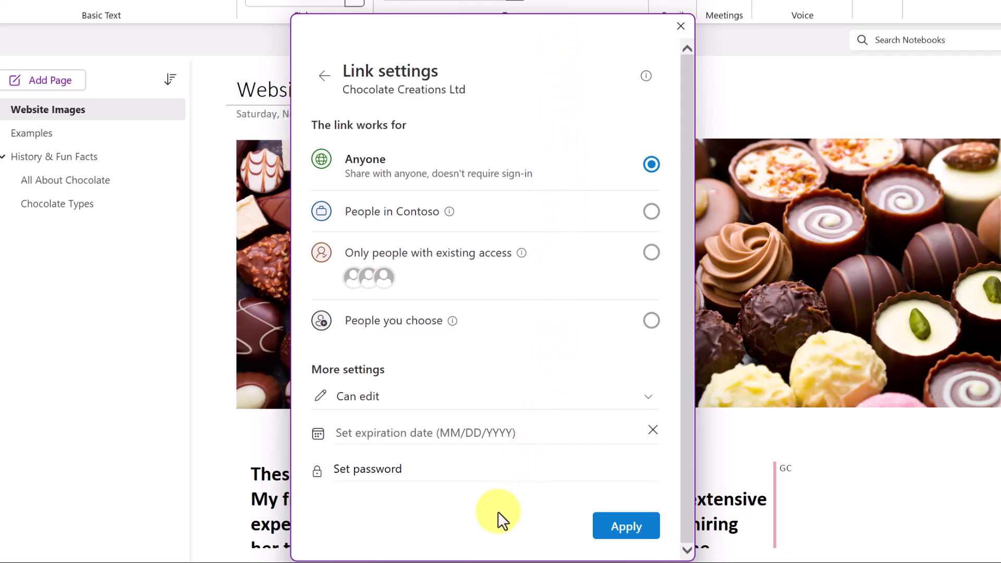
click(618, 527)
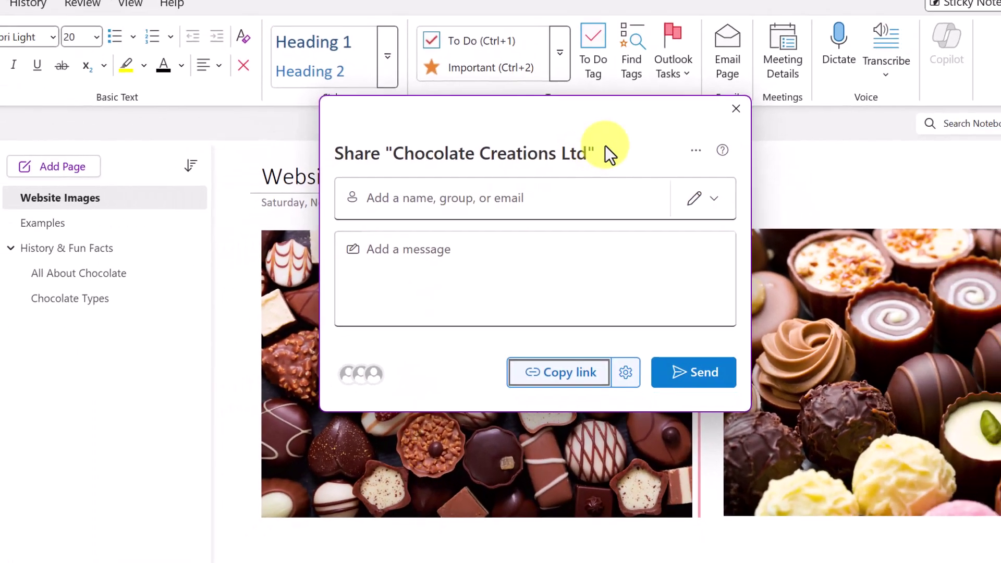
Close the Share dialog with Esc to return to the Website Images page.
key(Escape)
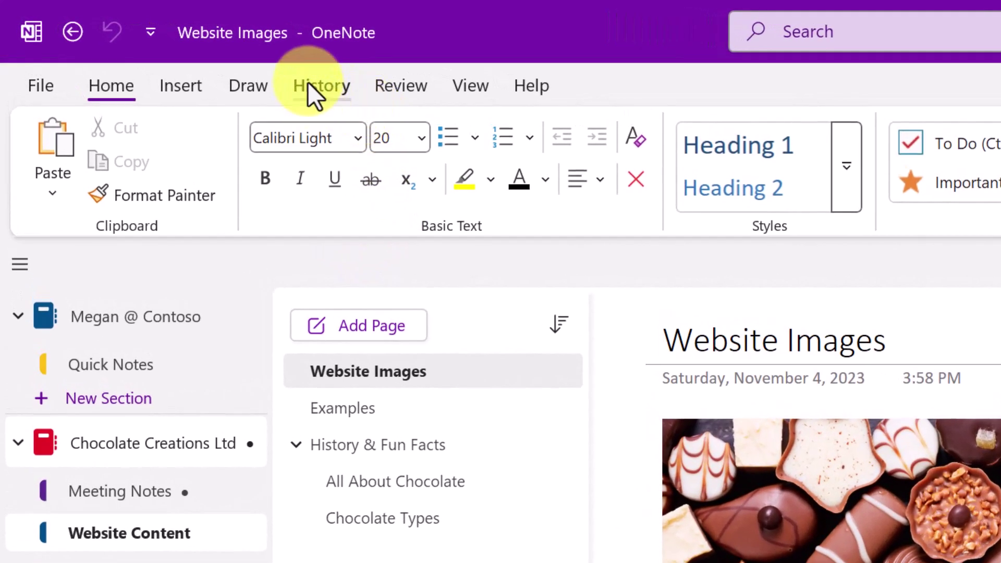
List the pages edited today using History > Recent Edits > Today.
click(308, 83)
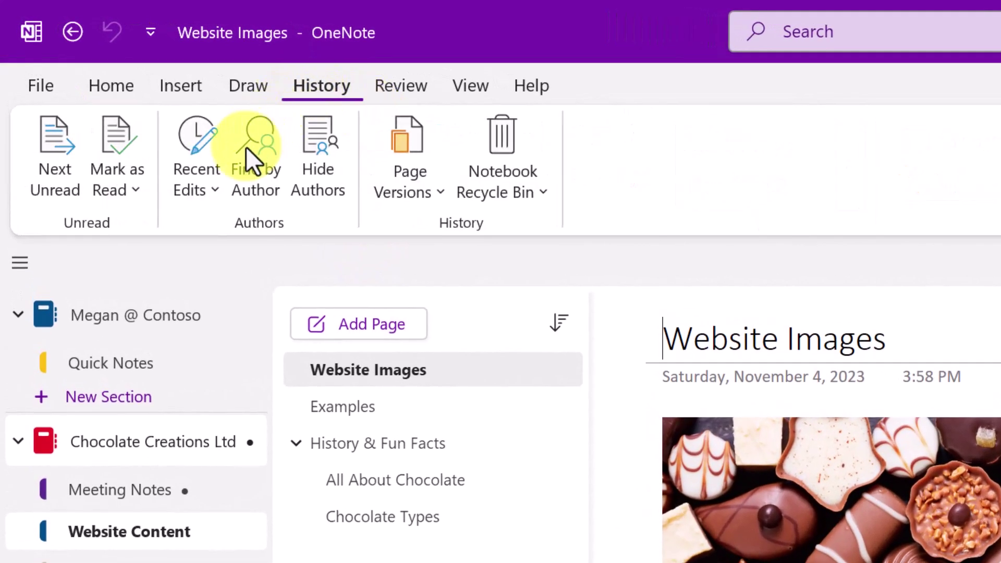
click(198, 180)
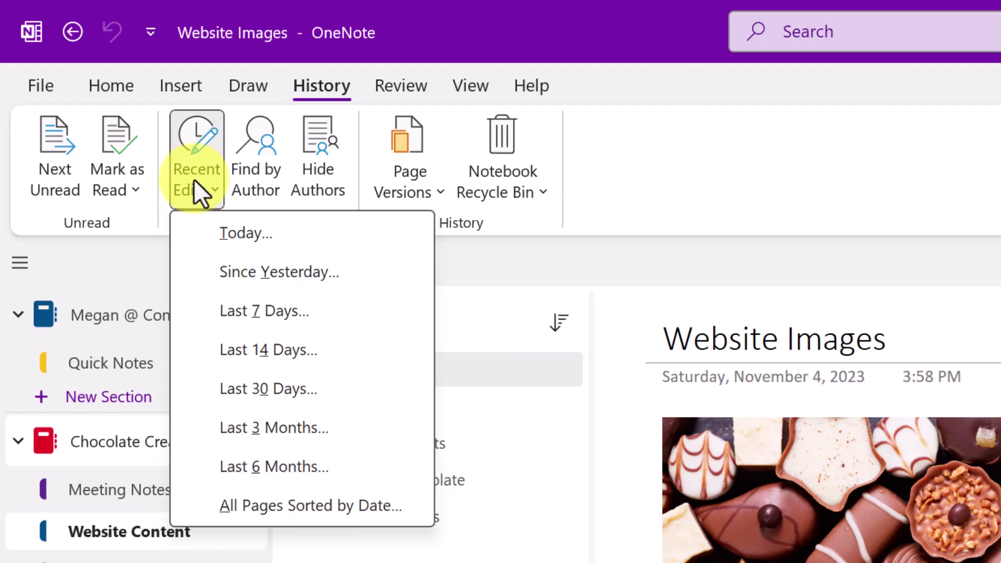
click(225, 233)
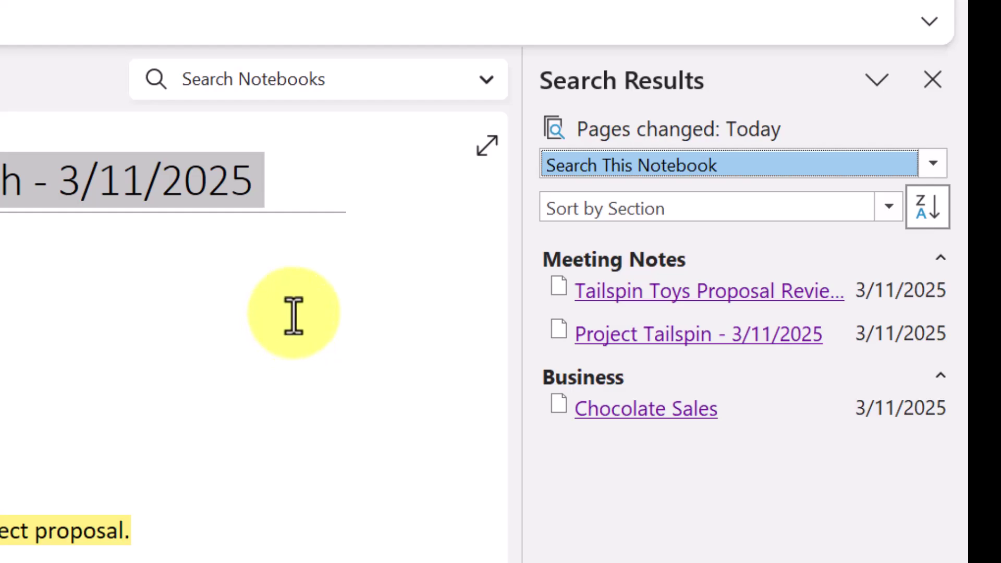
Keep searching this notebook, sort results by author, and expand both author groups.
click(934, 164)
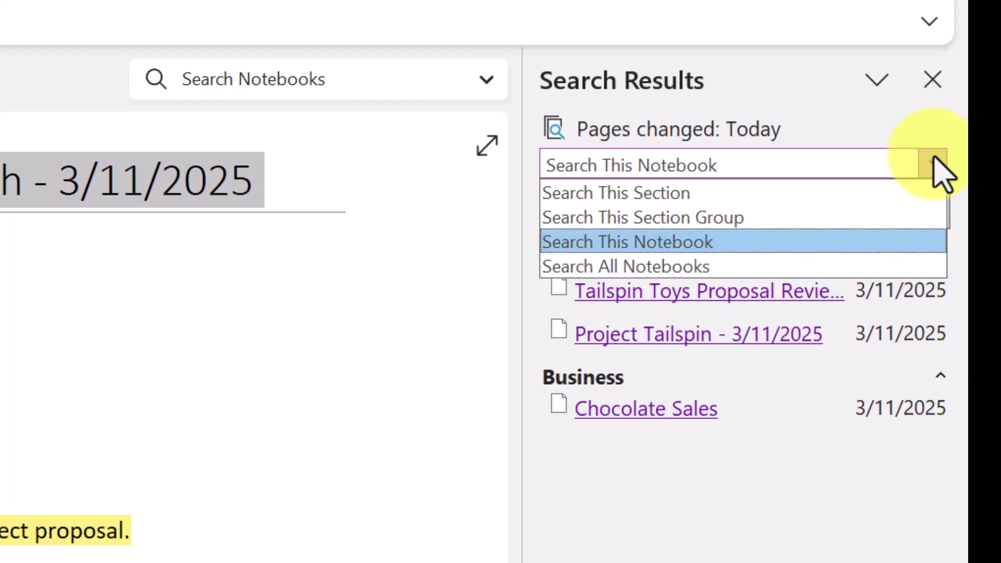
click(887, 206)
click(882, 204)
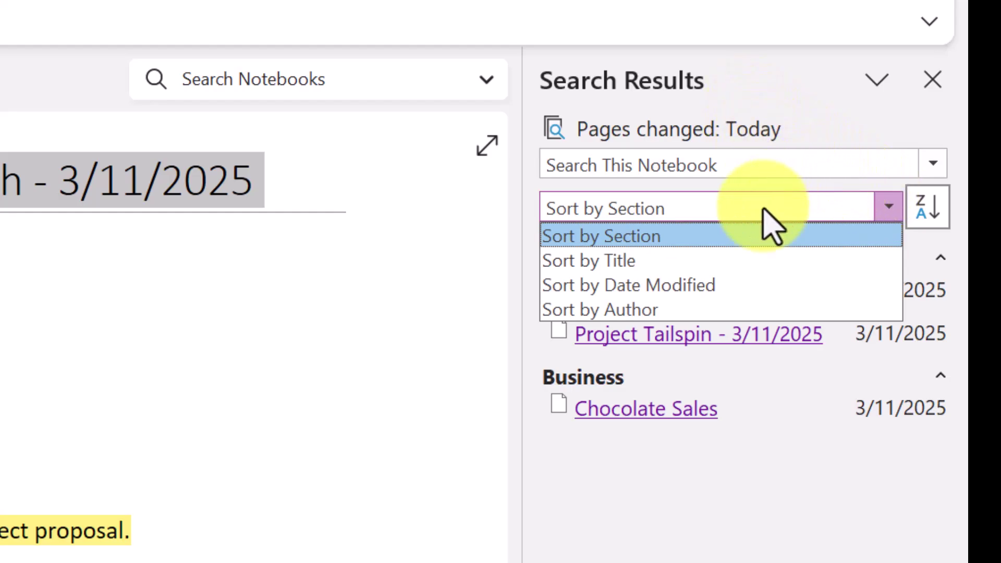
click(634, 307)
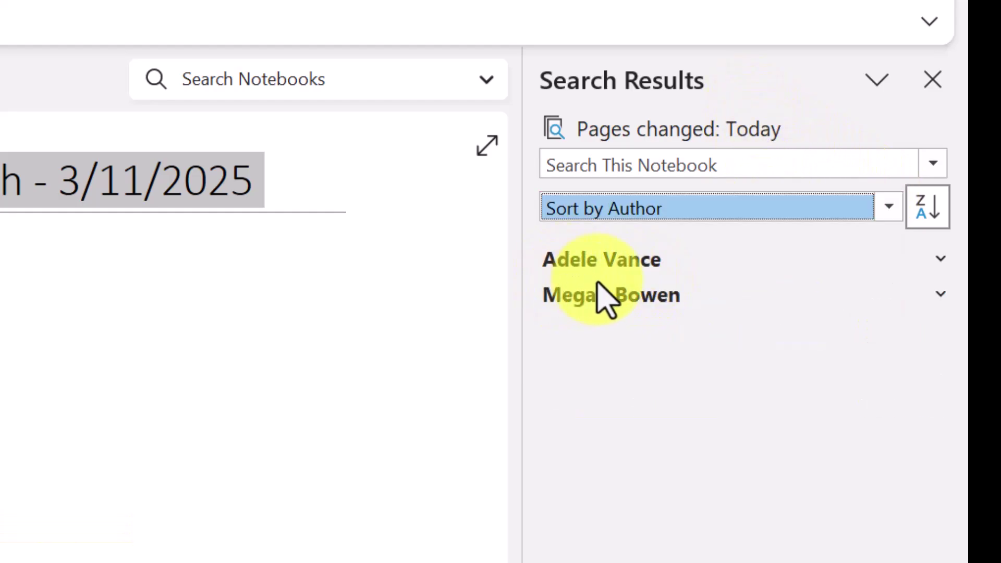
click(938, 292)
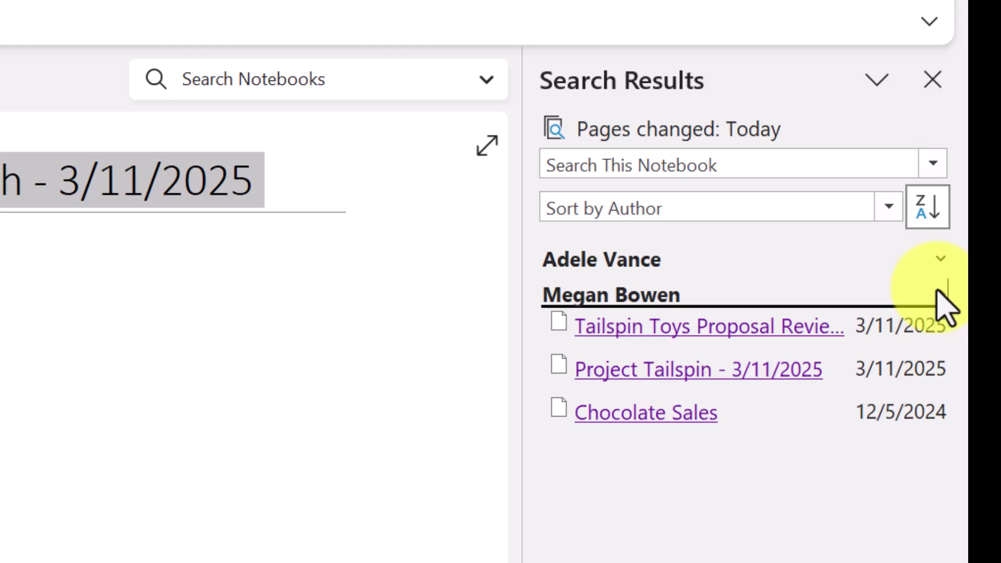
click(941, 258)
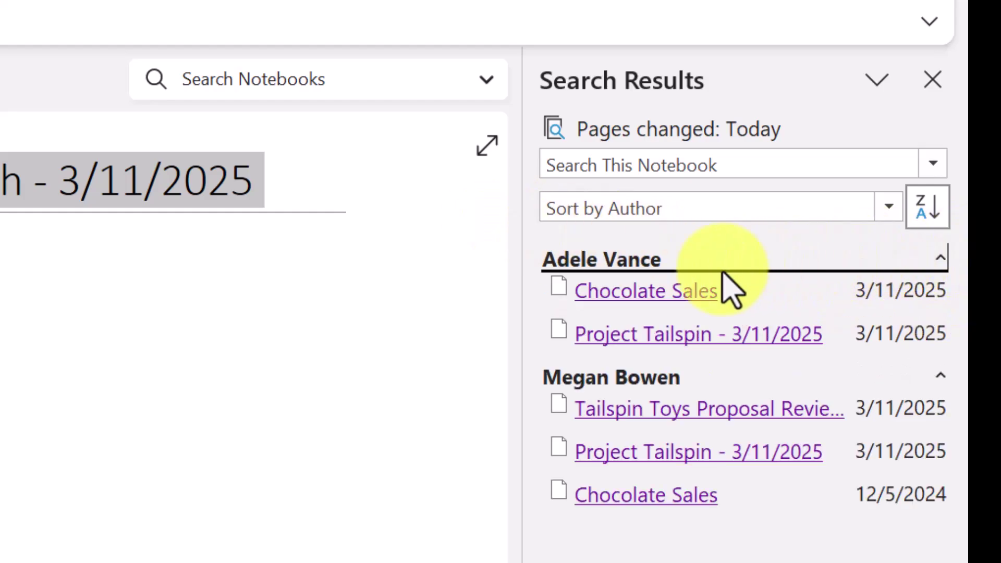
Open the Chocolate Sales page from the results and toggle Hide Authors off and back on.
click(628, 292)
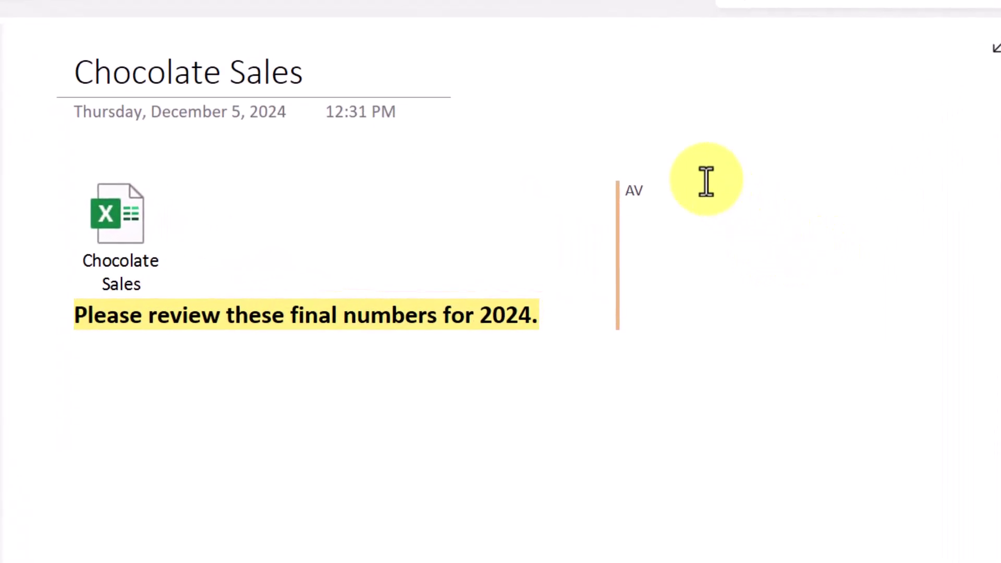
mouse_move(629, 234)
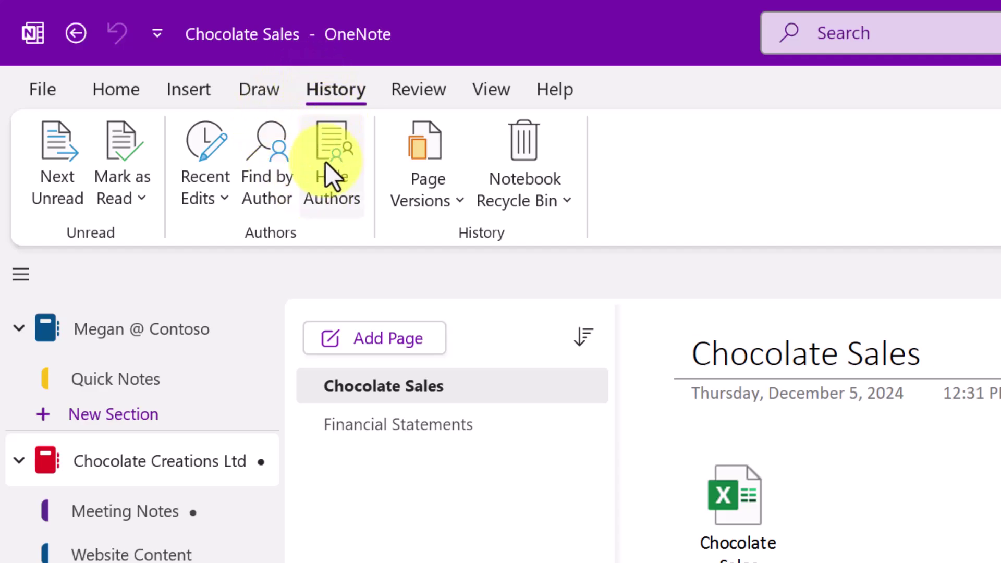
click(37, 25)
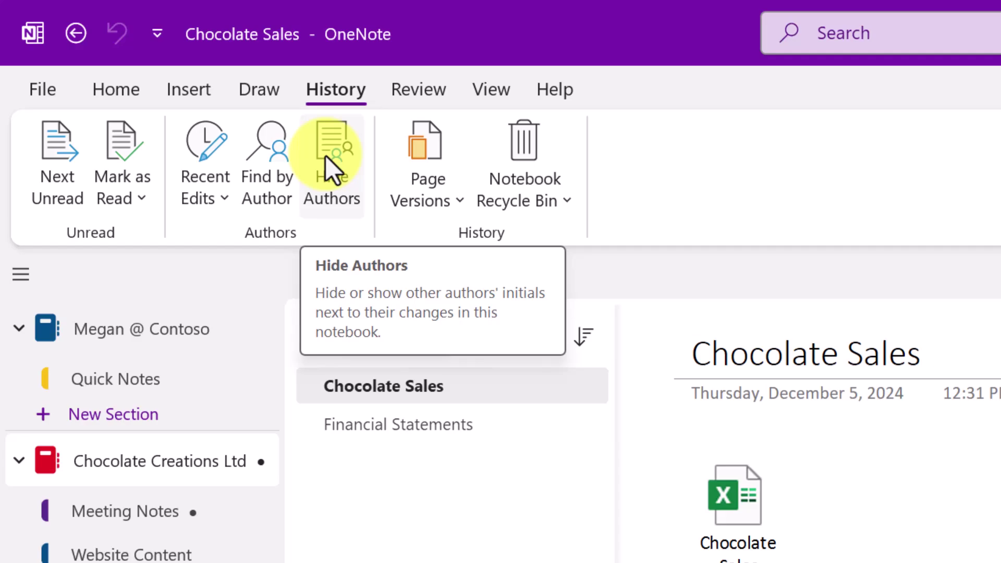
click(326, 156)
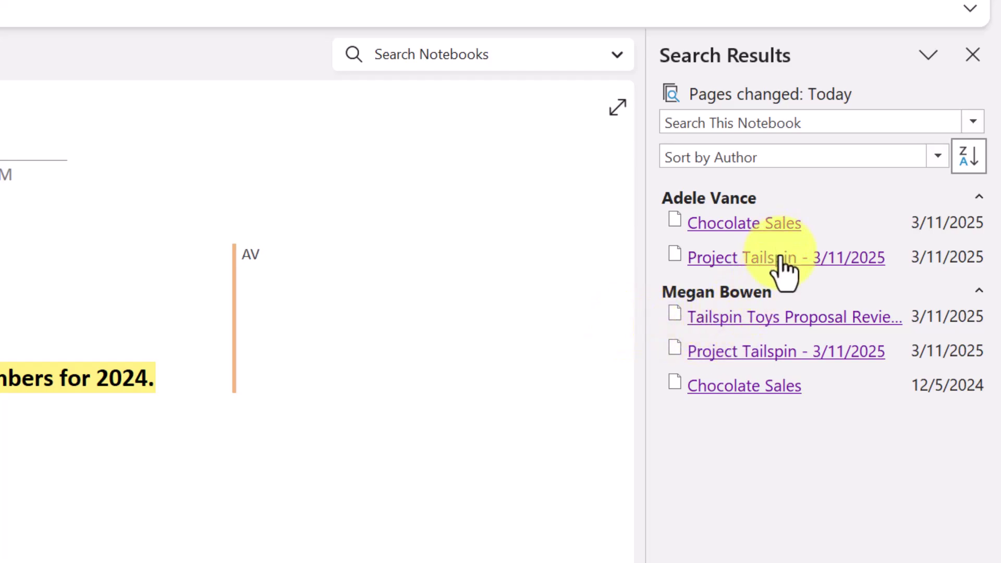
Open the Project Tailspin - 3/11/2025 page from the first author's search results.
click(780, 260)
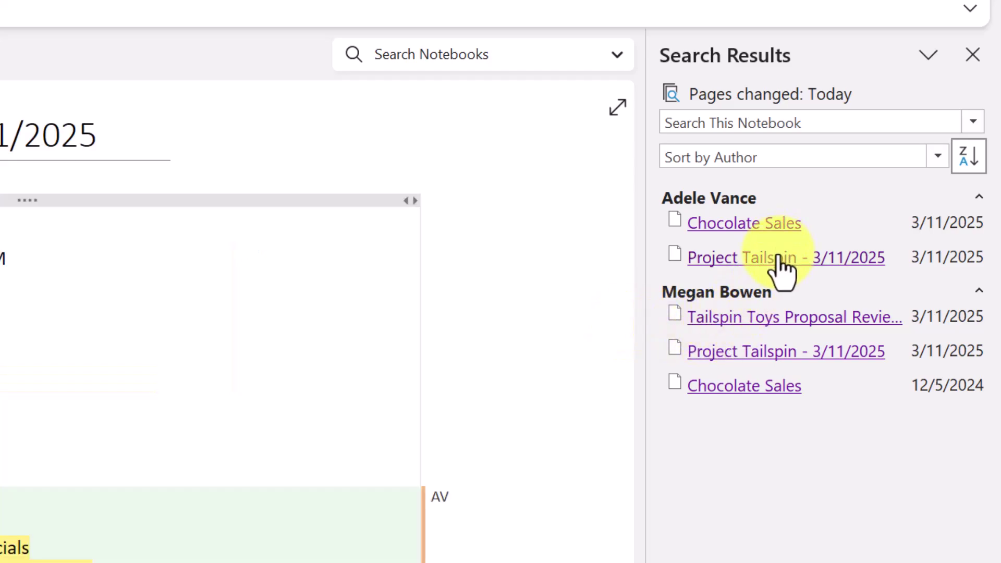